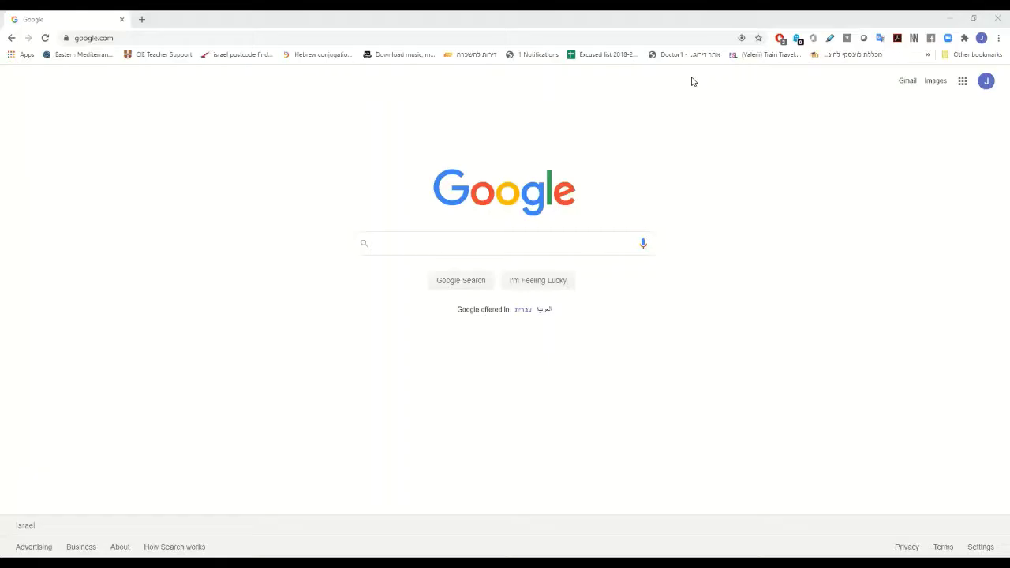
# Step: Go to exam.net from the Chrome address bar
pyautogui.click(239, 37)
pyautogui.write('exam')
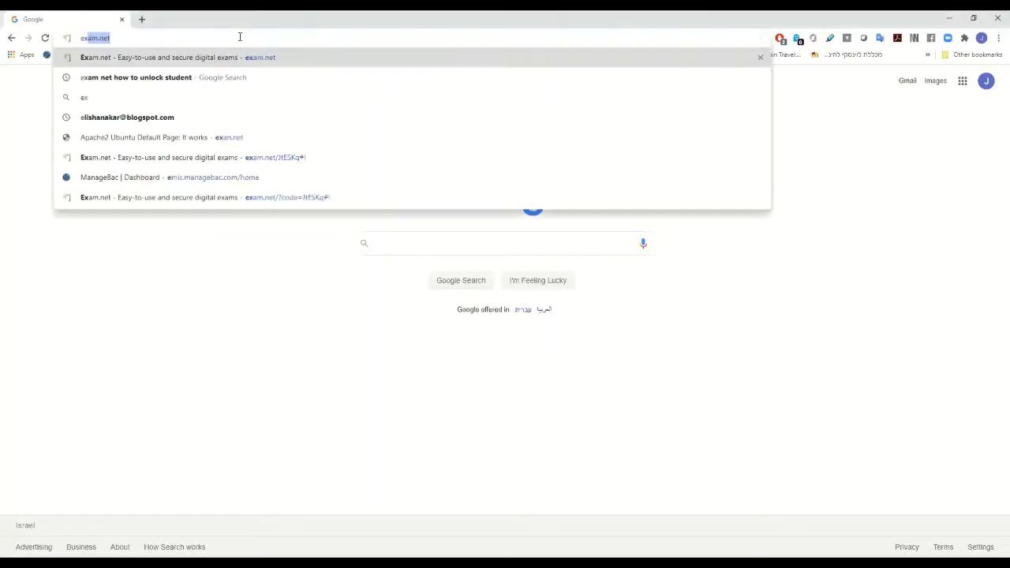
pyautogui.write('.net')
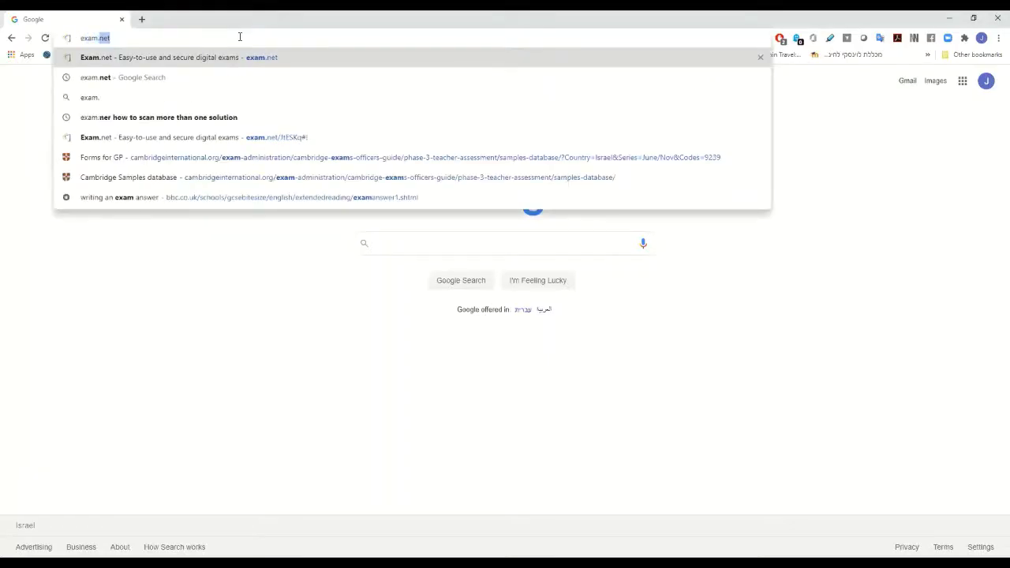
pyautogui.press('Return')
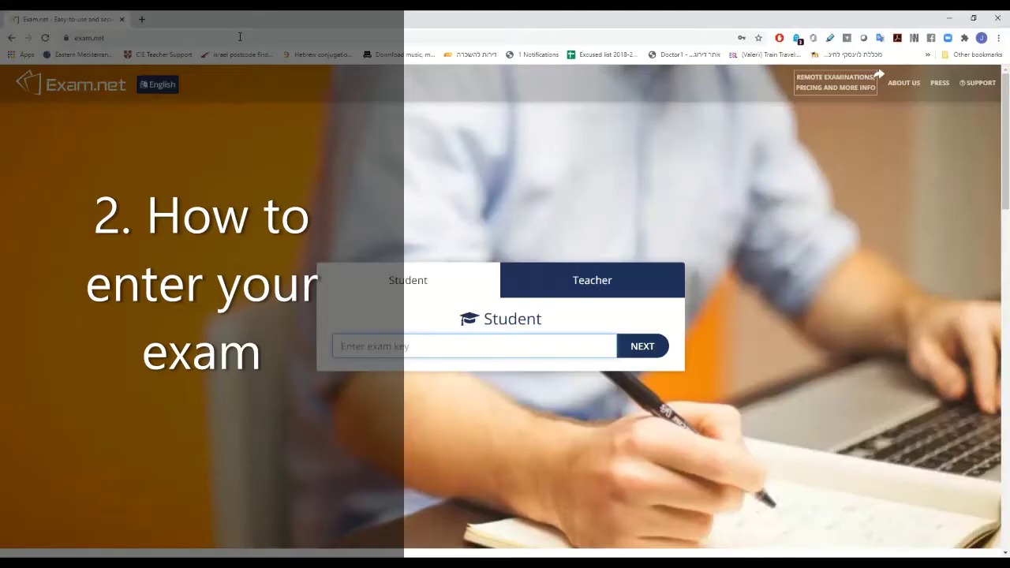
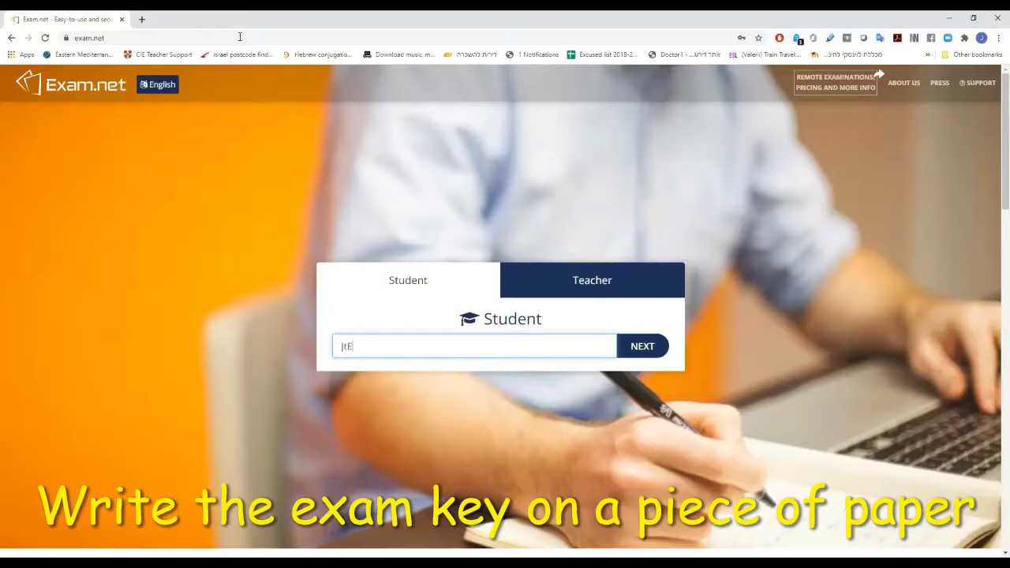
# Step: Enter the exam key in the Student field and submit it
pyautogui.click(630, 348)
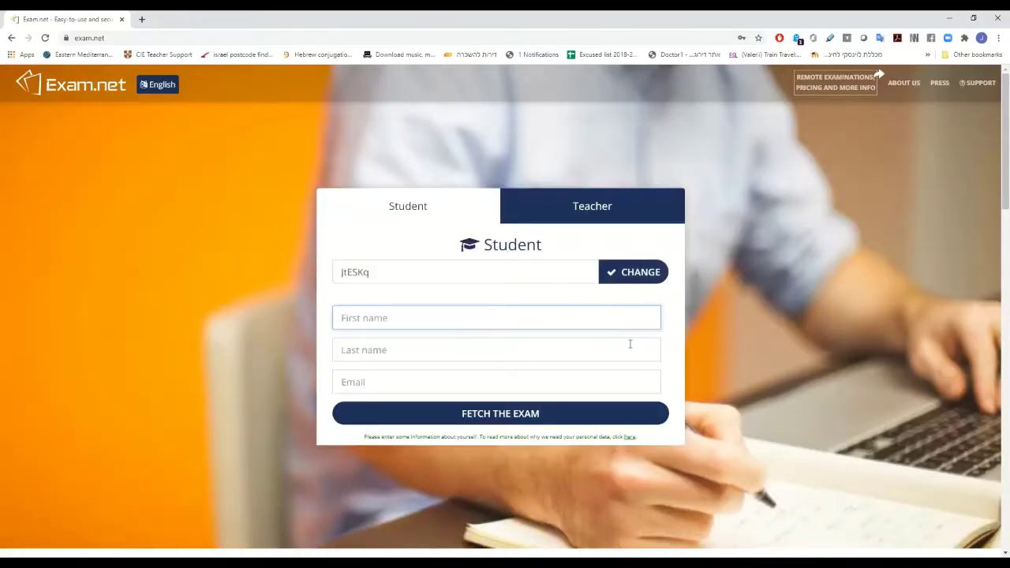
# Step: Fill in the student's first name, last name and e-mail, then fetch the exam
pyautogui.write('Jon')
pyautogui.press('Tab')
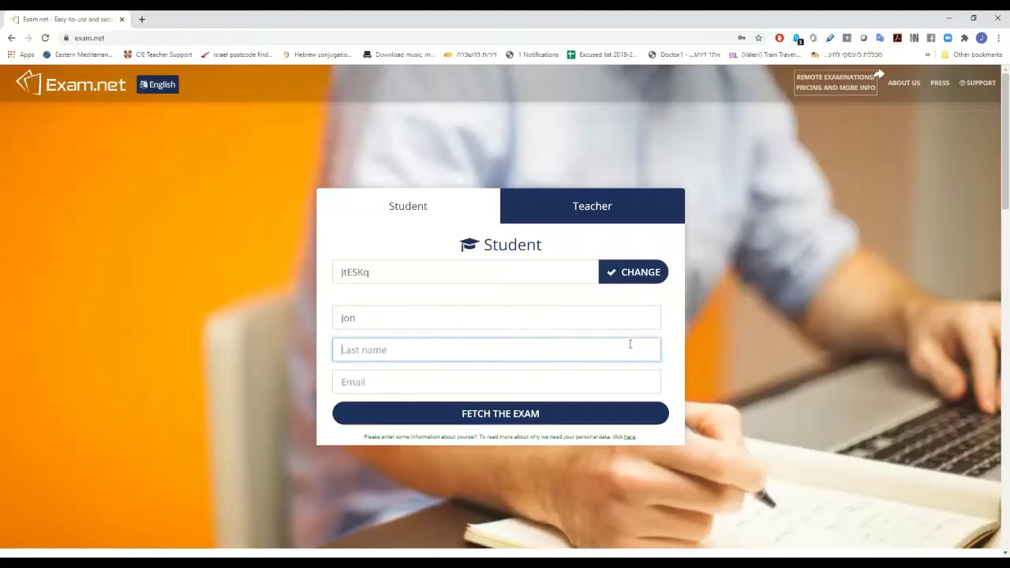
pyautogui.write('Smith')
pyautogui.press('Tab')
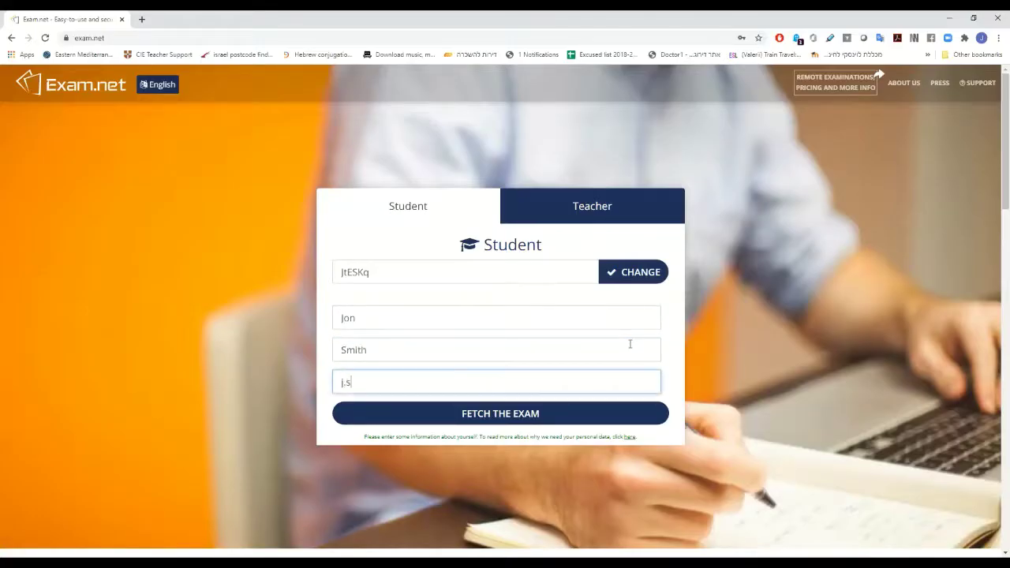
pyautogui.press('Return')
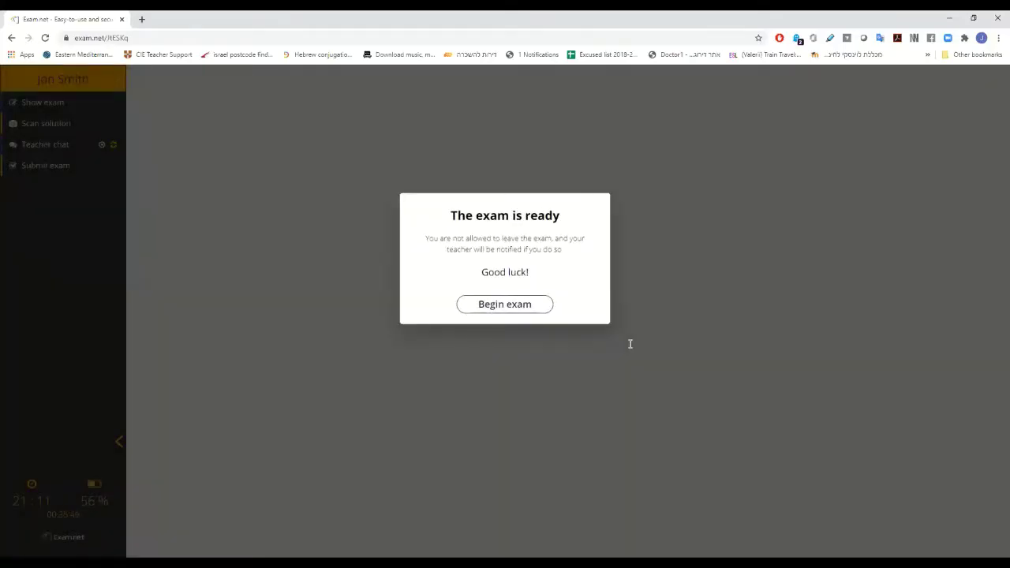
# Step: Begin the English Test – Beginner exam and scroll through its questions
pyautogui.click(534, 312)
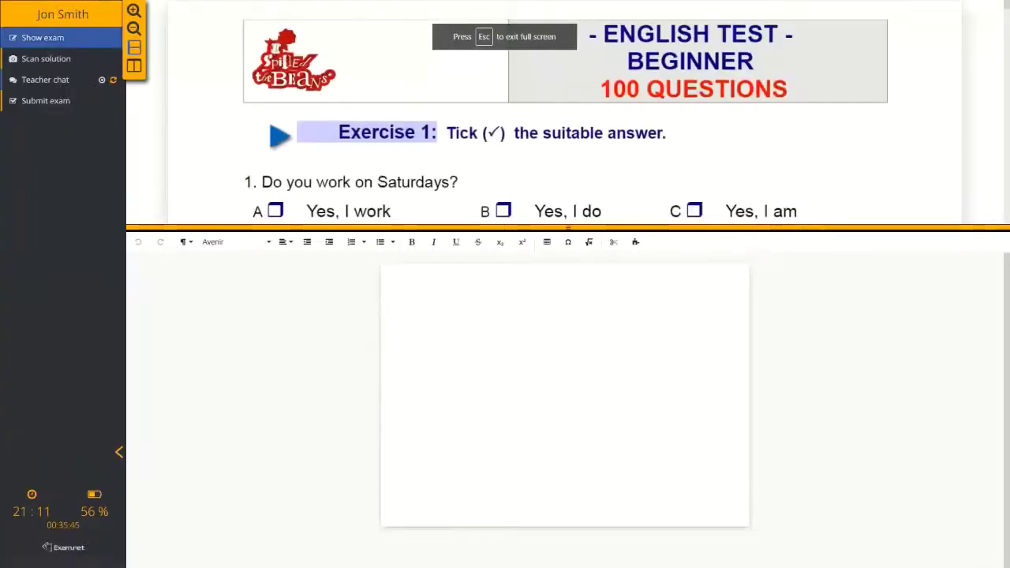
pyautogui.moveTo(60, 529)
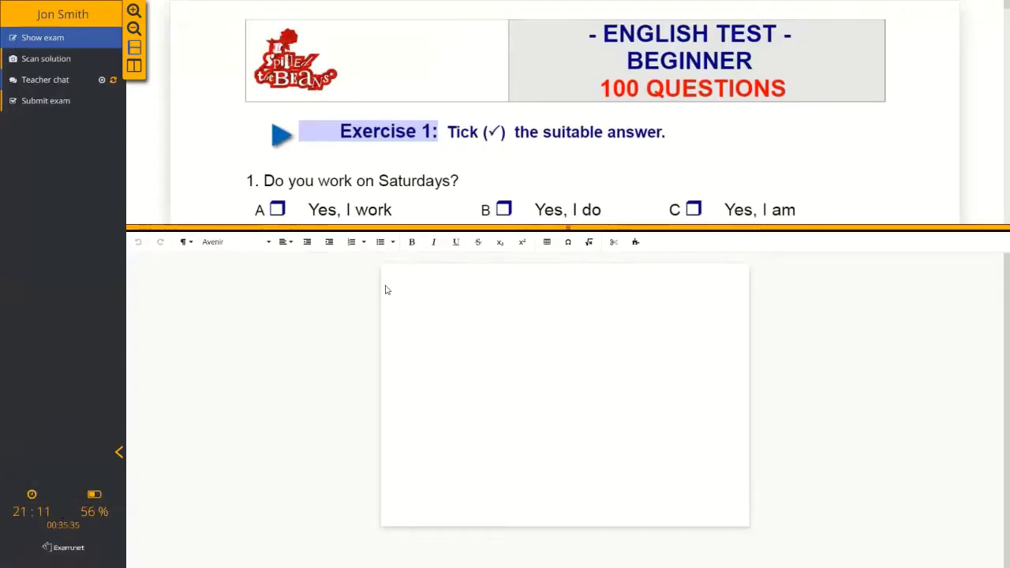
pyautogui.scroll(-6, 386, 159)
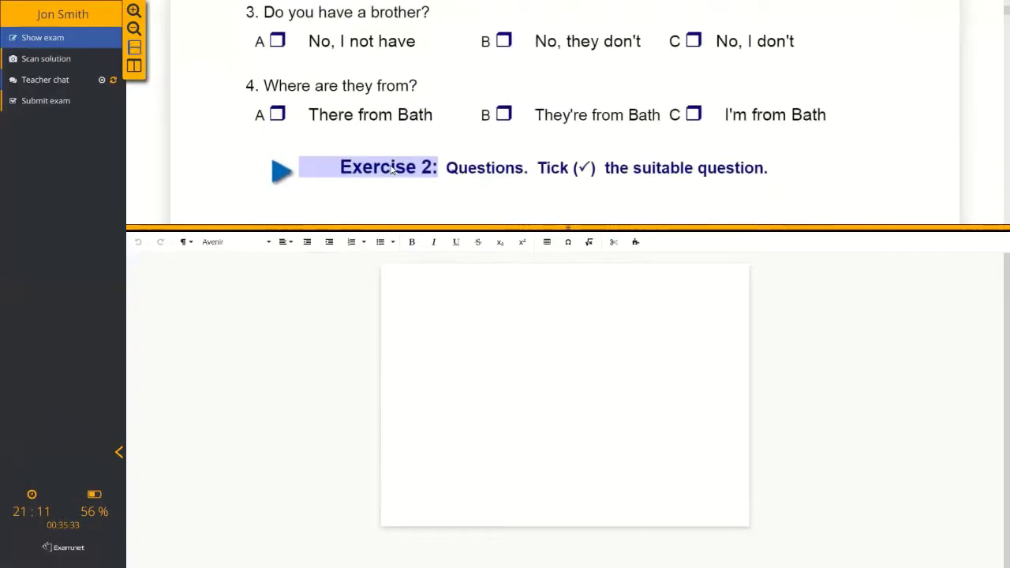
pyautogui.scroll(7, 392, 169)
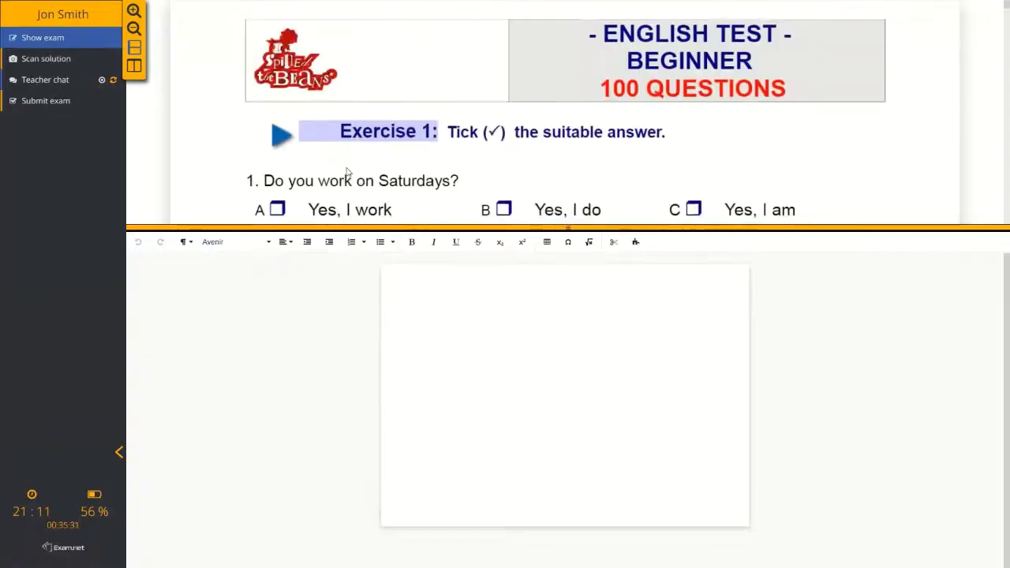
# Step: Adjust the page zoom and drag the orange splitter down to enlarge the question pane
pyautogui.click(132, 28)
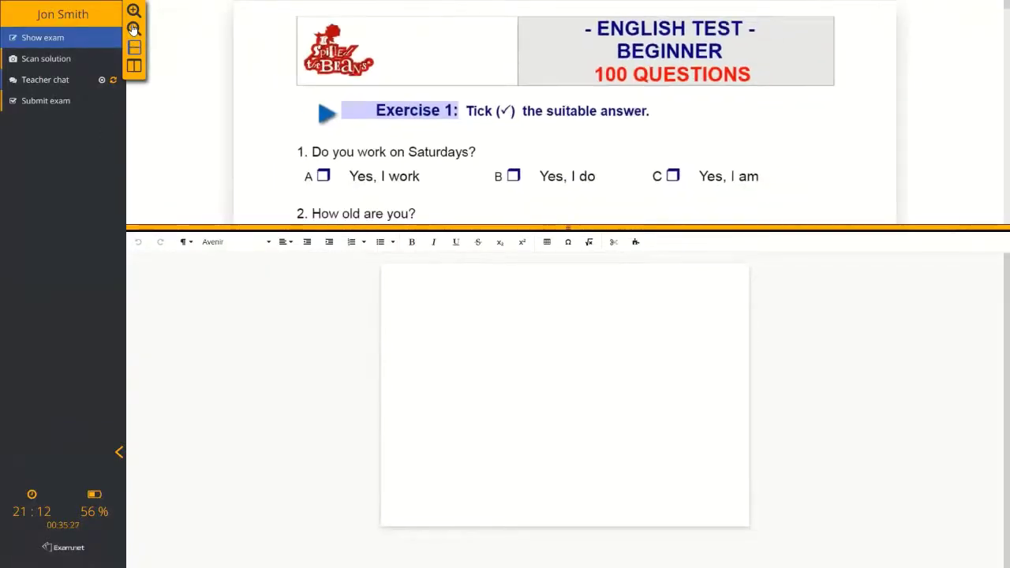
pyautogui.click(133, 12)
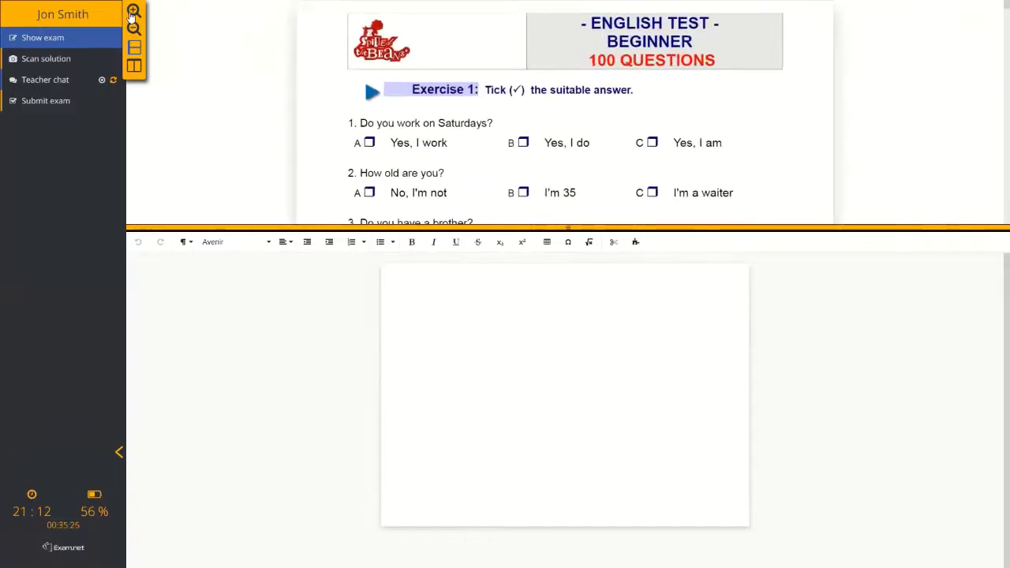
pyautogui.click(134, 29)
pyautogui.click(134, 11)
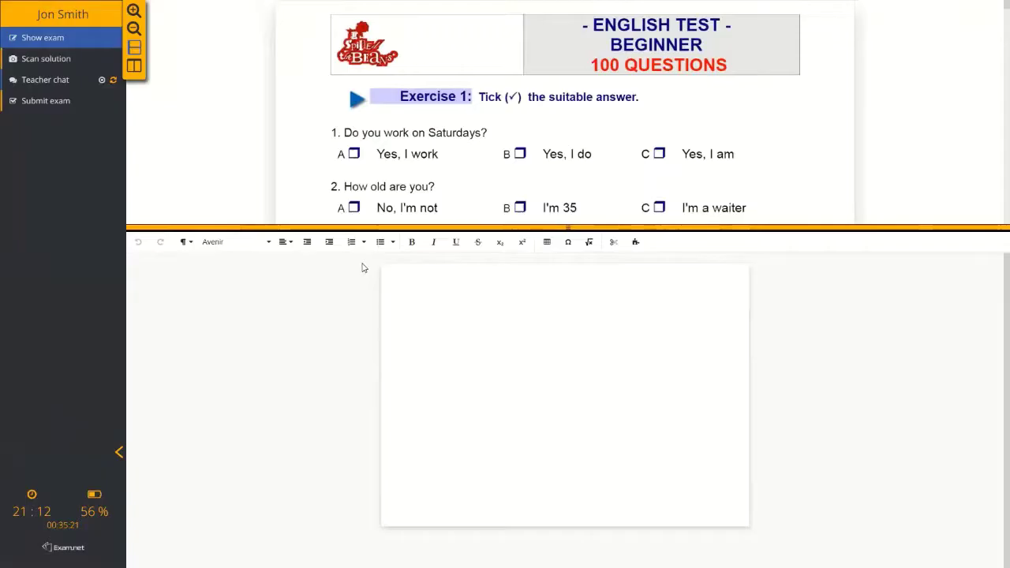
pyautogui.moveTo(565, 227); pyautogui.dragTo(548, 291)
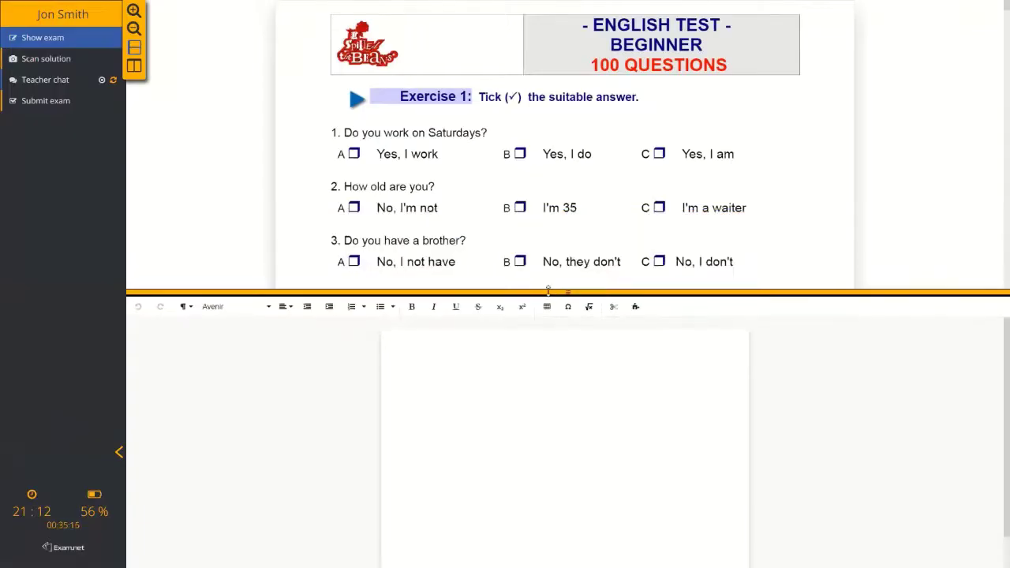
pyautogui.click(494, 353)
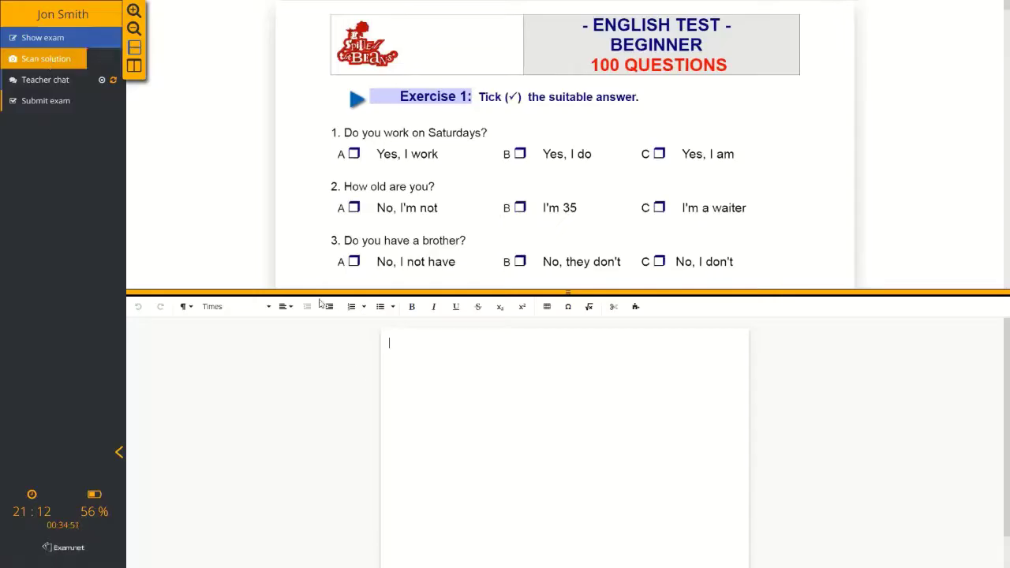
# Step: Type '1. B Yes, I do' as the answer to question 1, erasing stray characters
pyautogui.write('gggggg')
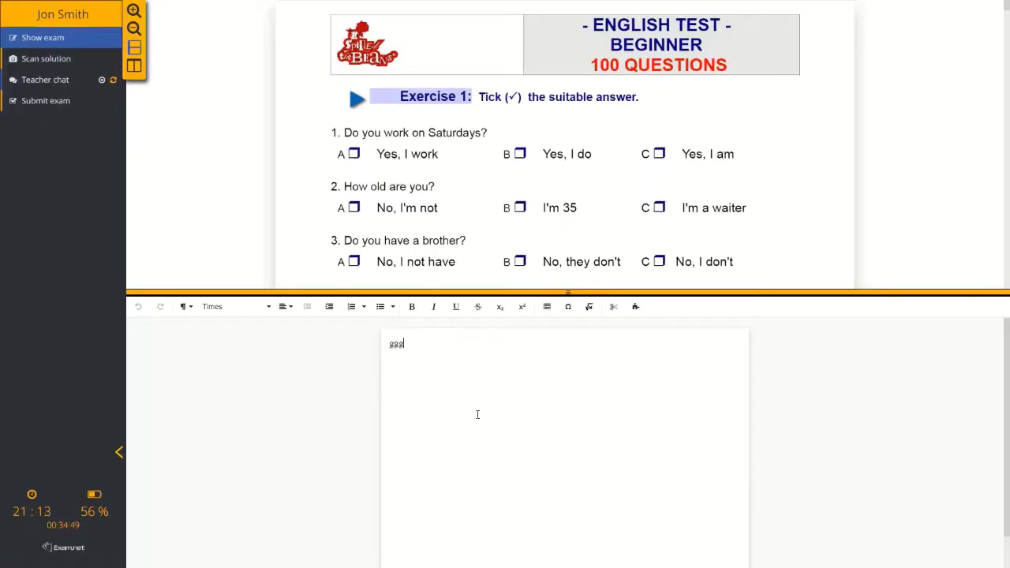
pyautogui.press('BackSpace')
pyautogui.press('BackSpace')
pyautogui.press('BackSpace')
pyautogui.press('BackSpace')
pyautogui.press('BackSpace')
pyautogui.press('BackSpace')
pyautogui.write('1')
pyautogui.write('Y')
pyautogui.press('BackSpace')
pyautogui.write('B Yes')
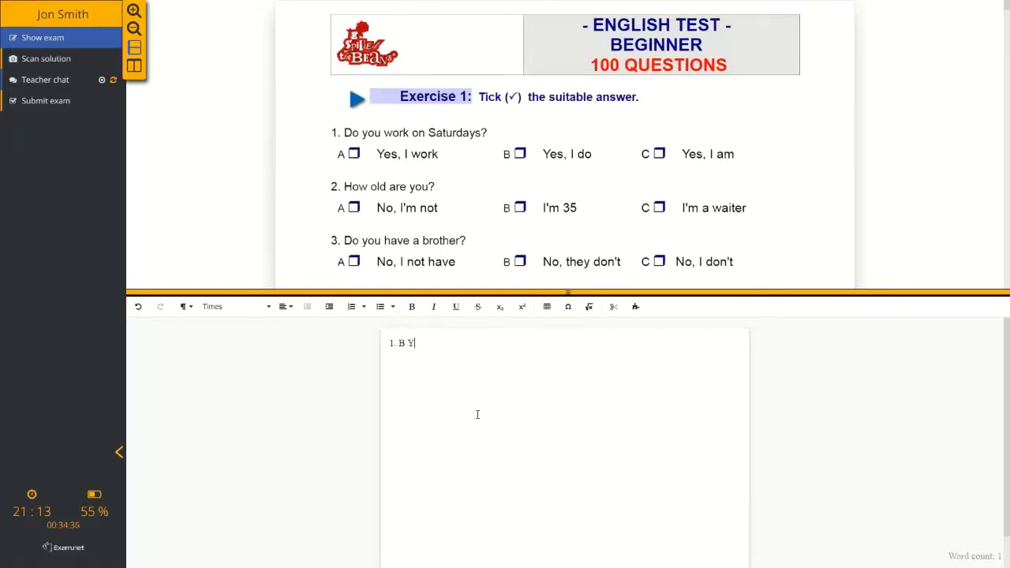
pyautogui.write(', I do')
# Step: Send the message 'help' to the teacher in the Teacher chat
pyautogui.click(45, 79)
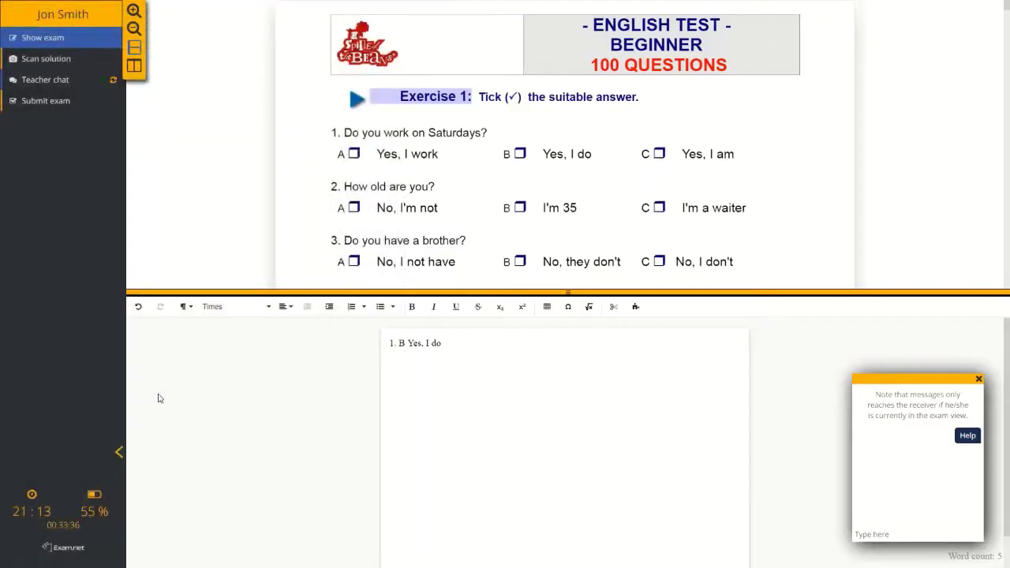
pyautogui.click(47, 79)
pyautogui.click(48, 80)
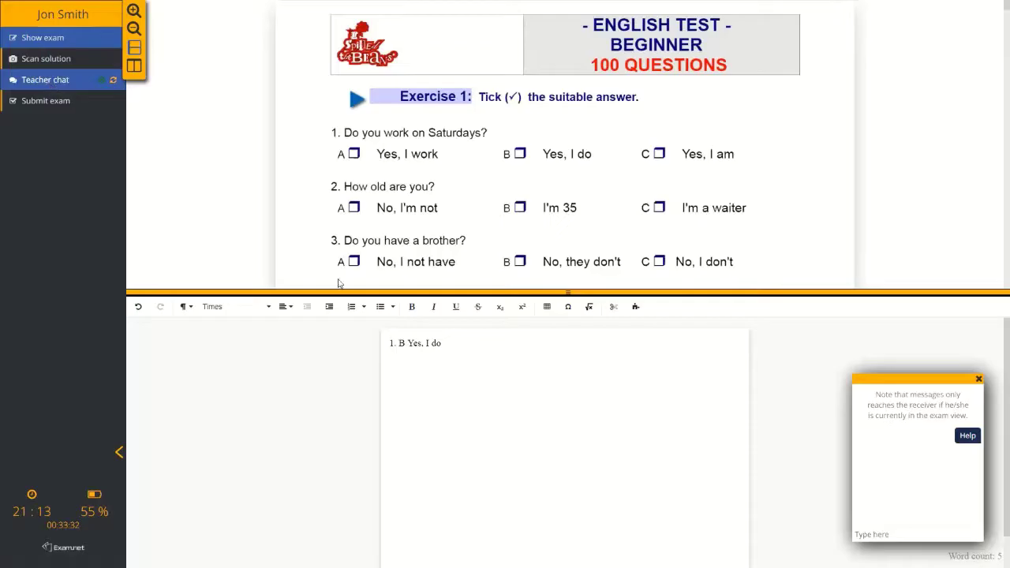
pyautogui.click(926, 535)
pyautogui.write('help')
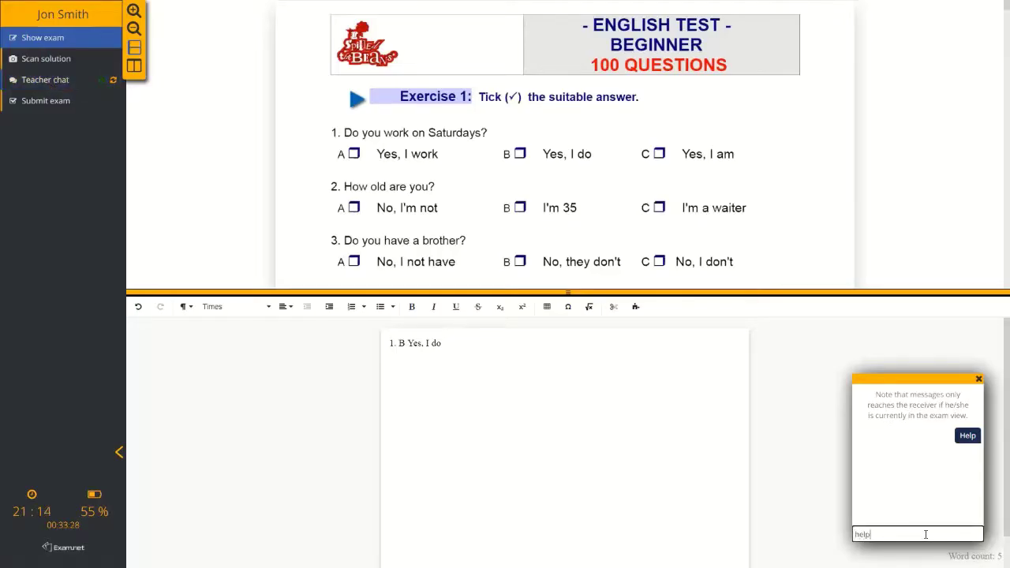
pyautogui.press('Return')
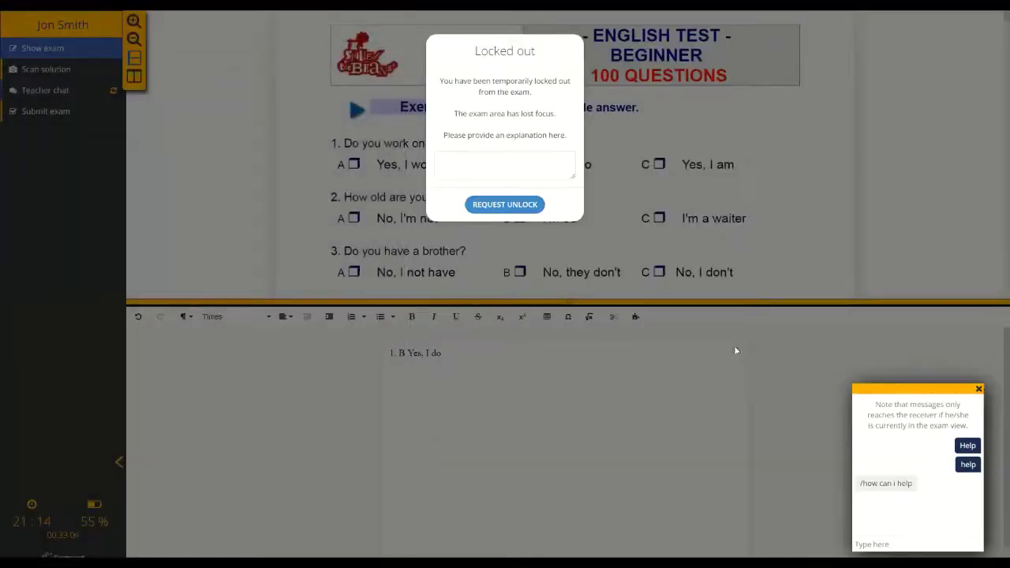
# Step: Enter 'Lost concentration' as the lockout explanation and request an unlock
pyautogui.click(508, 166)
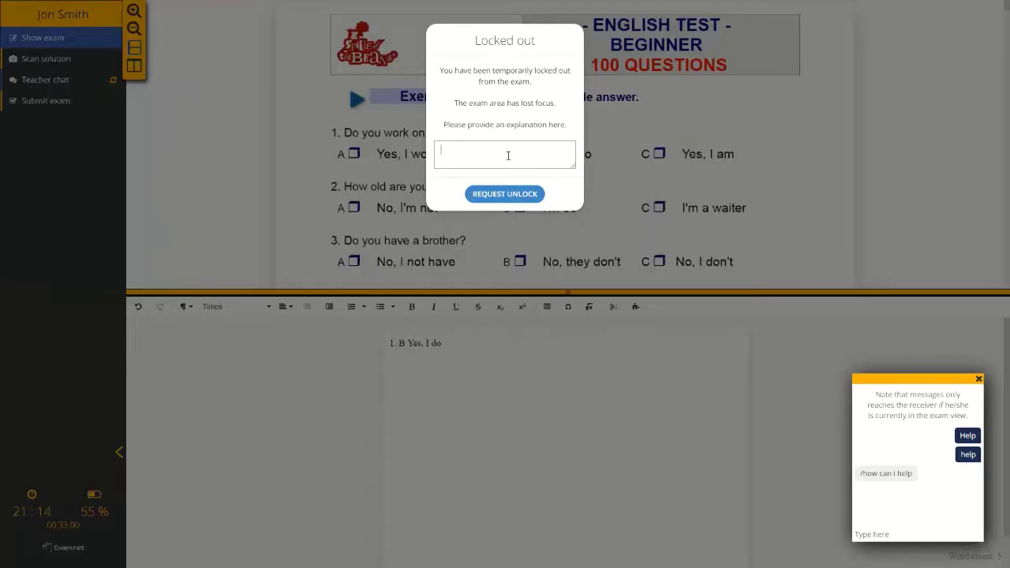
pyautogui.write('Lost concel')
pyautogui.press('BackSpace')
pyautogui.write('ntre')
pyautogui.press('BackSpace')
pyautogui.write('ation')
pyautogui.click(503, 194)
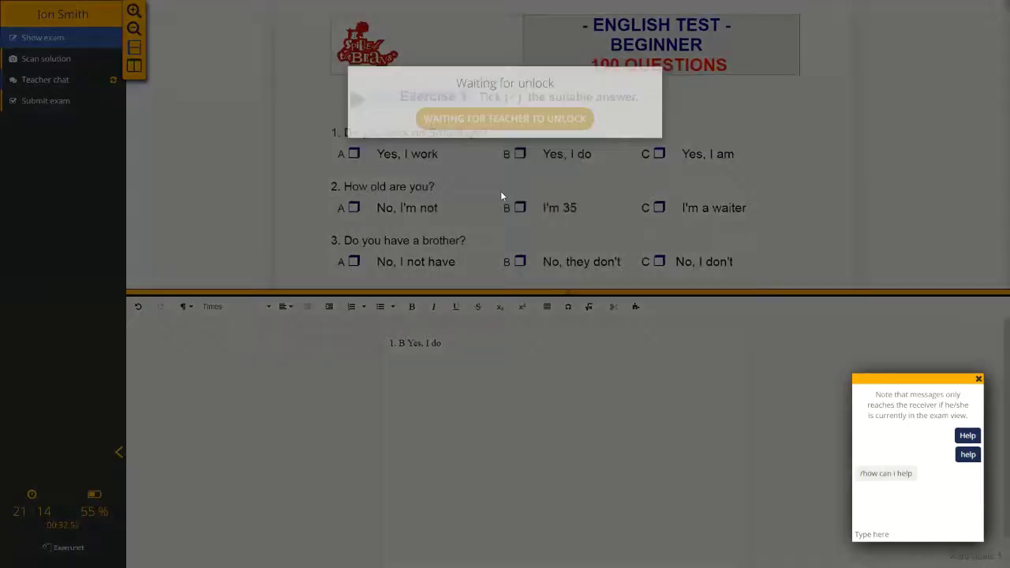
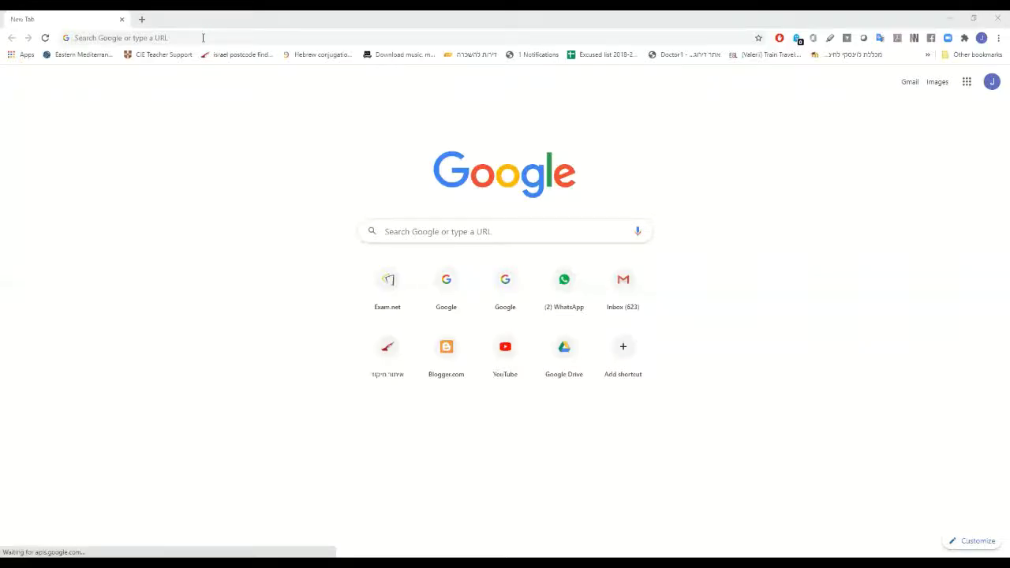
# Step: Load the exam.net website from Chrome's address bar
pyautogui.click(203, 37)
pyautogui.write('exm')
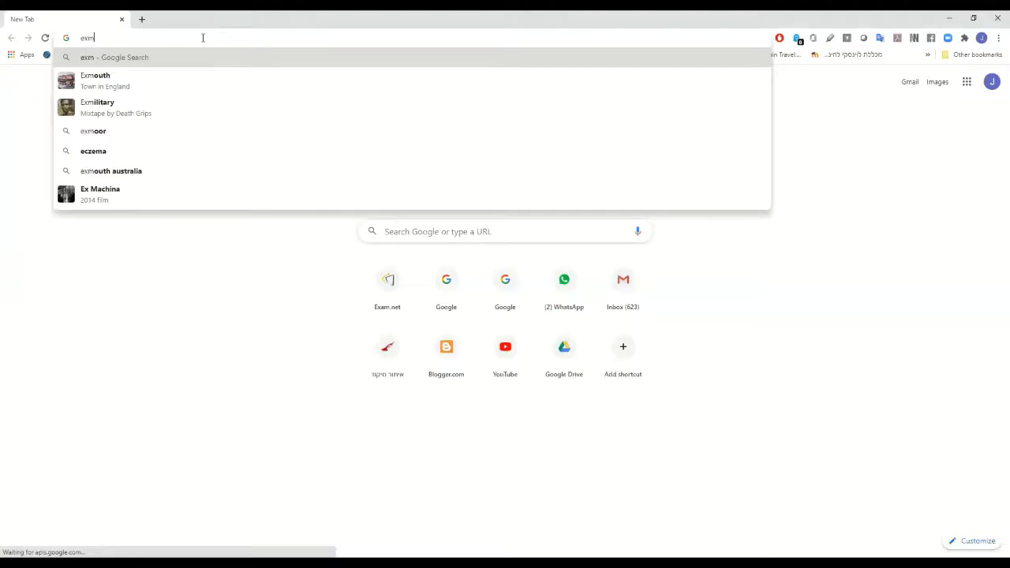
pyautogui.press('BackSpace')
pyautogui.write('am.ne')
pyautogui.press('Return')
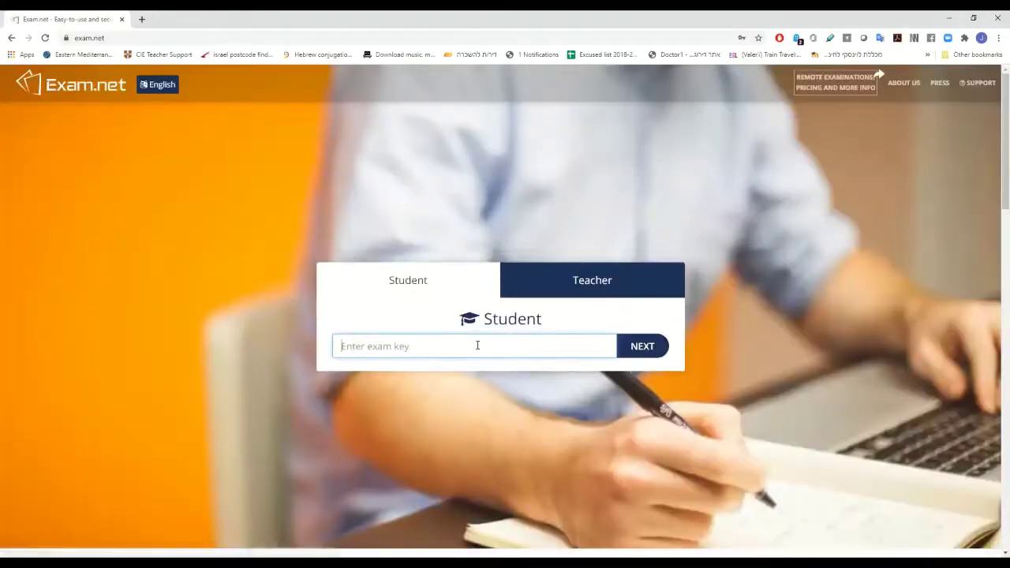
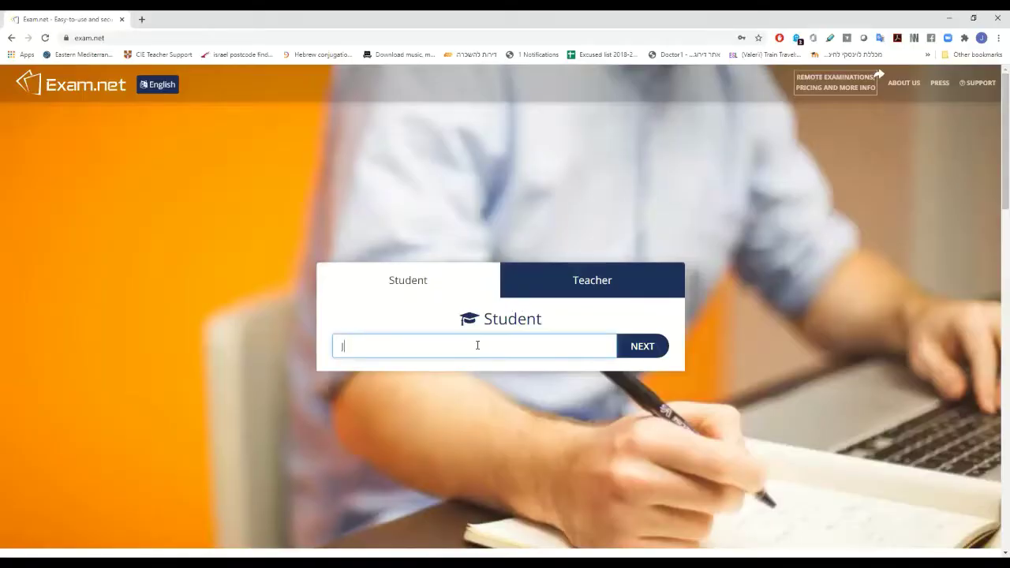
# Step: Enter the exam key, then the student's first and last name
pyautogui.press('Return')
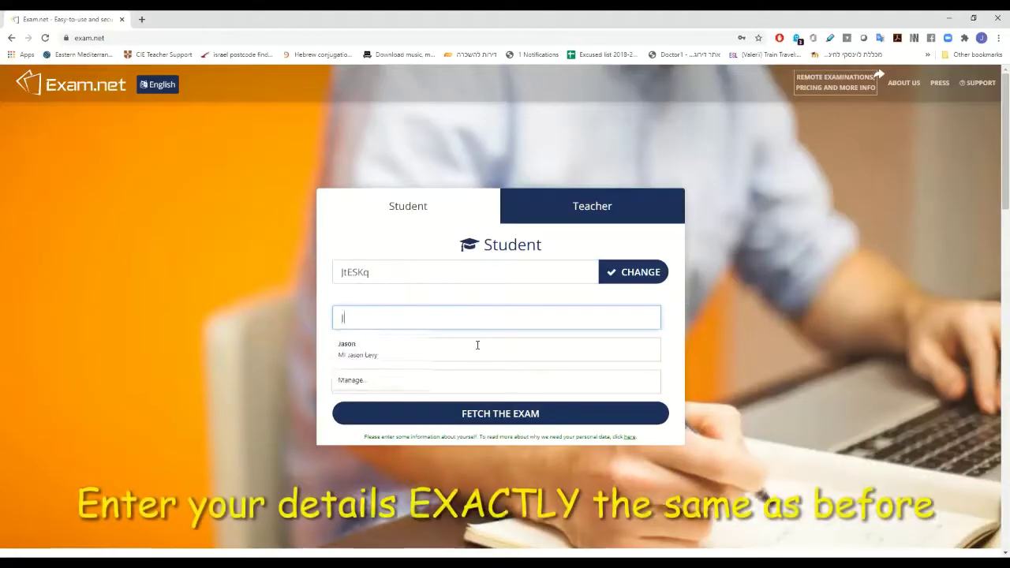
pyautogui.press('Tab')
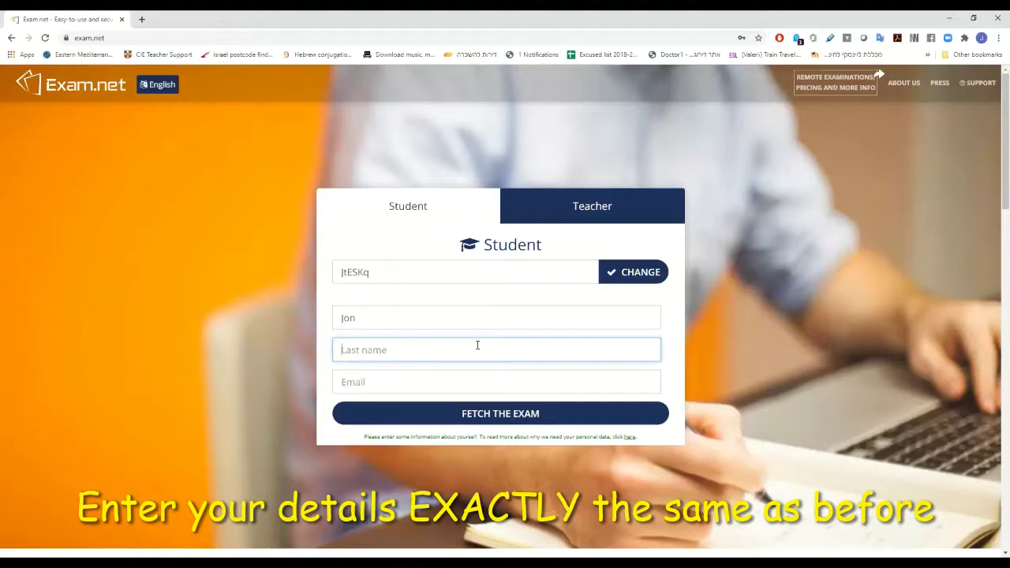
pyautogui.press('Tab')
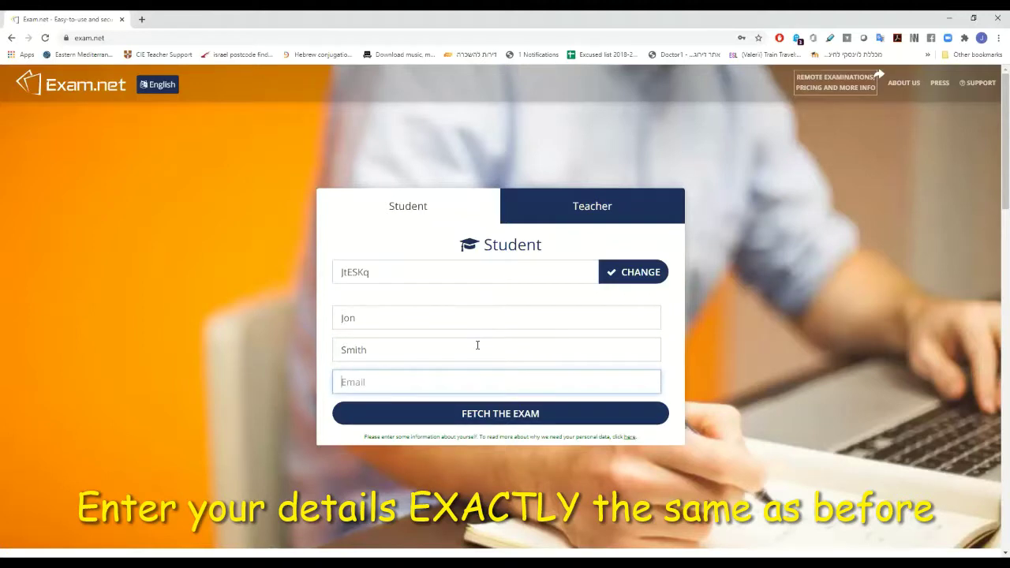
# Step: Fill in the student's e-mail and fetch the exam, which reports the student already exists
pyautogui.press('Return')
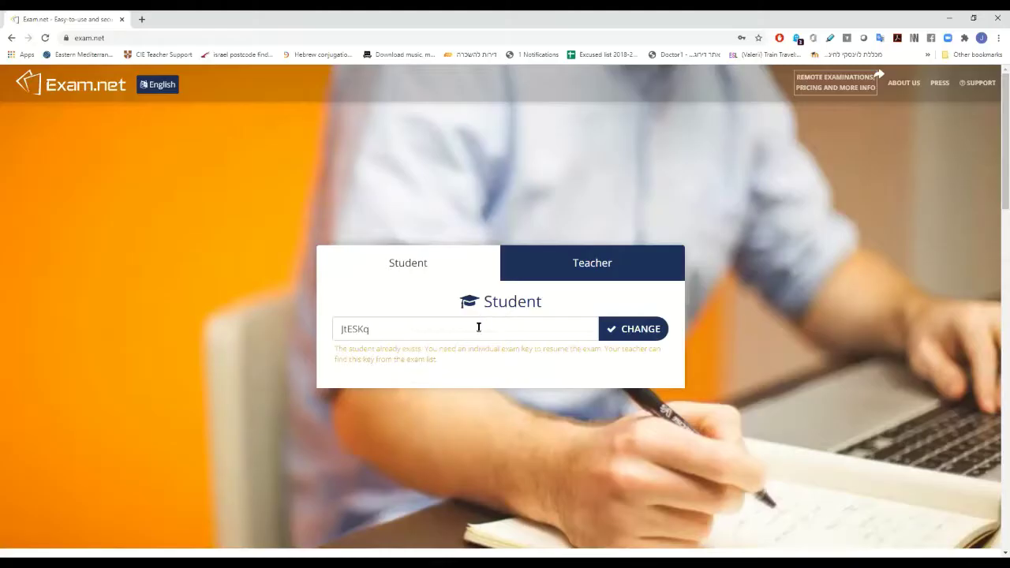
# Step: Append the student's individual key to the exam key and resume the exam
pyautogui.click(479, 327)
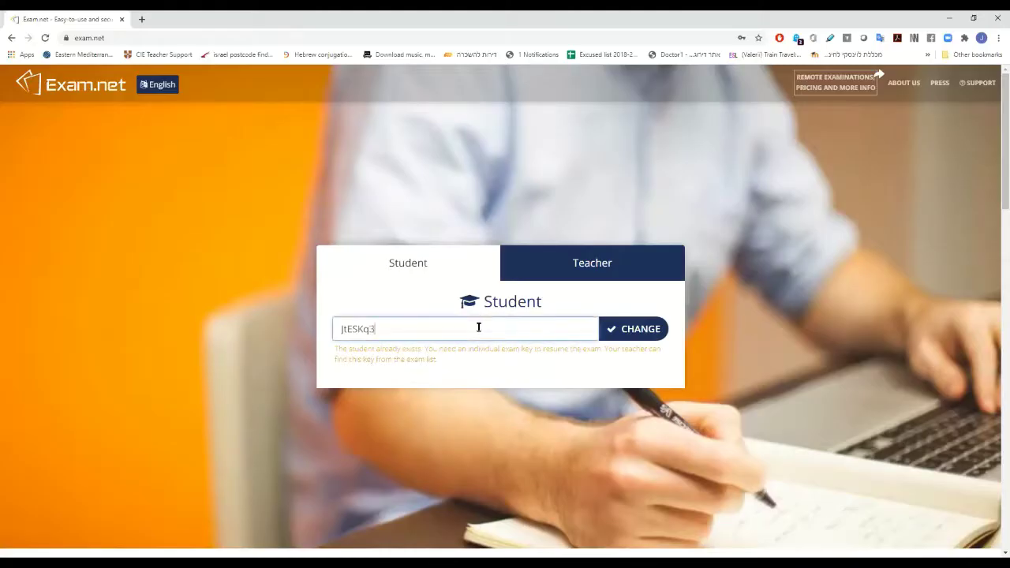
pyautogui.press('BackSpace')
pyautogui.click(618, 335)
pyautogui.click(619, 335)
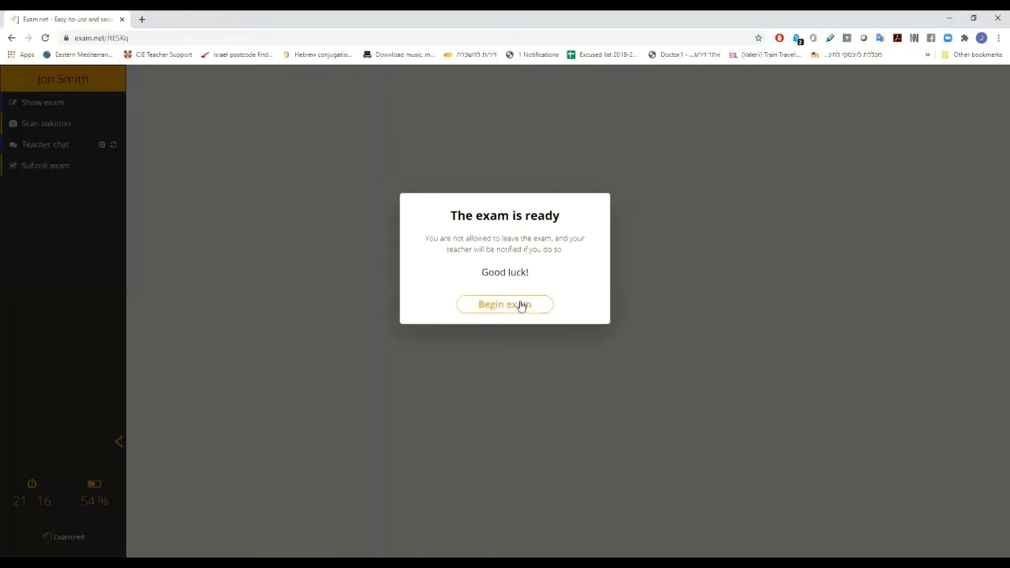
# Step: Begin the resumed English exam and choose Submit exam from the sidebar
pyautogui.click(521, 307)
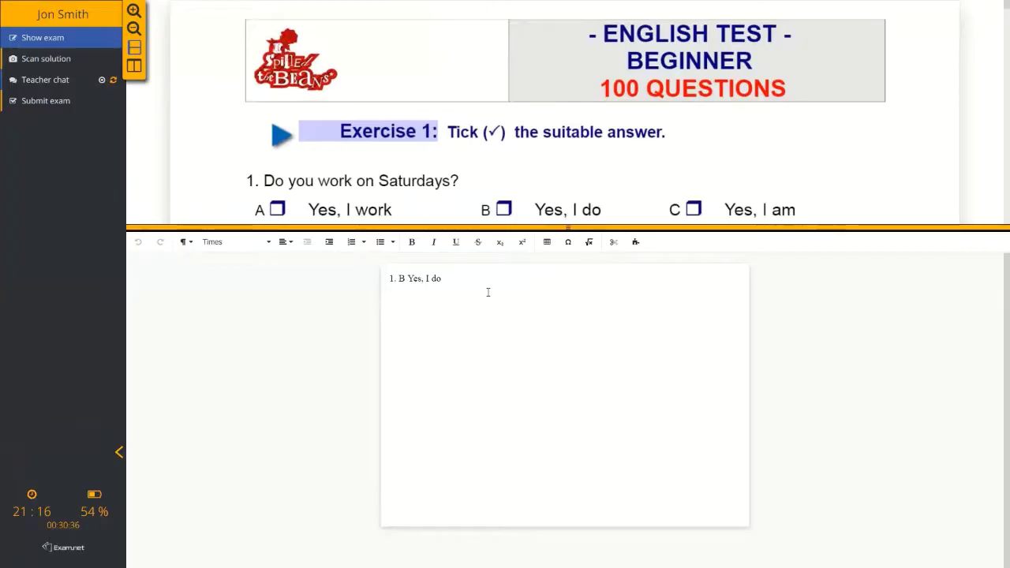
pyautogui.click(36, 101)
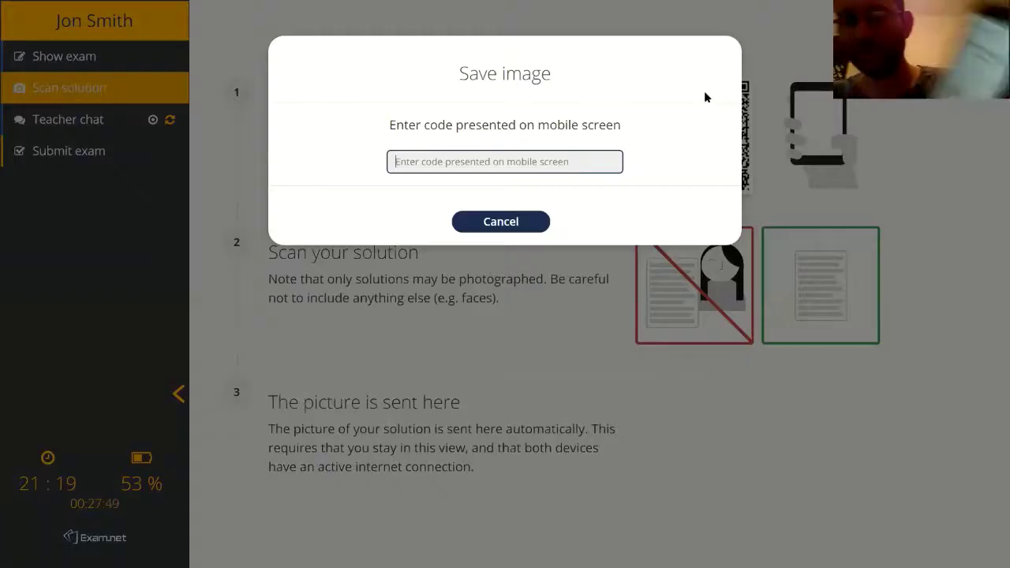
# Step: Save both phone-scanned solution images into the write area using each mobile code
pyautogui.write('02')
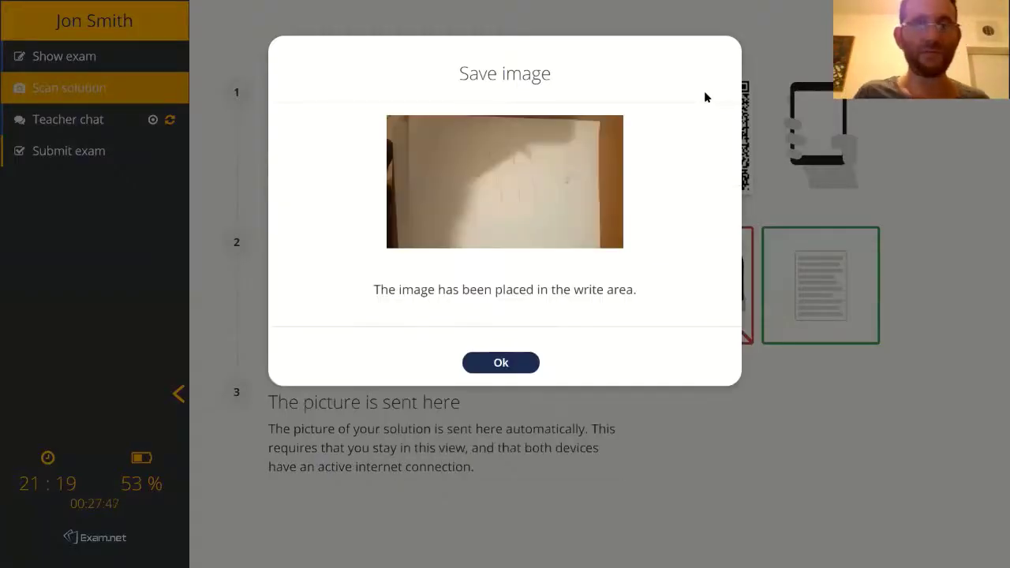
pyautogui.click(509, 371)
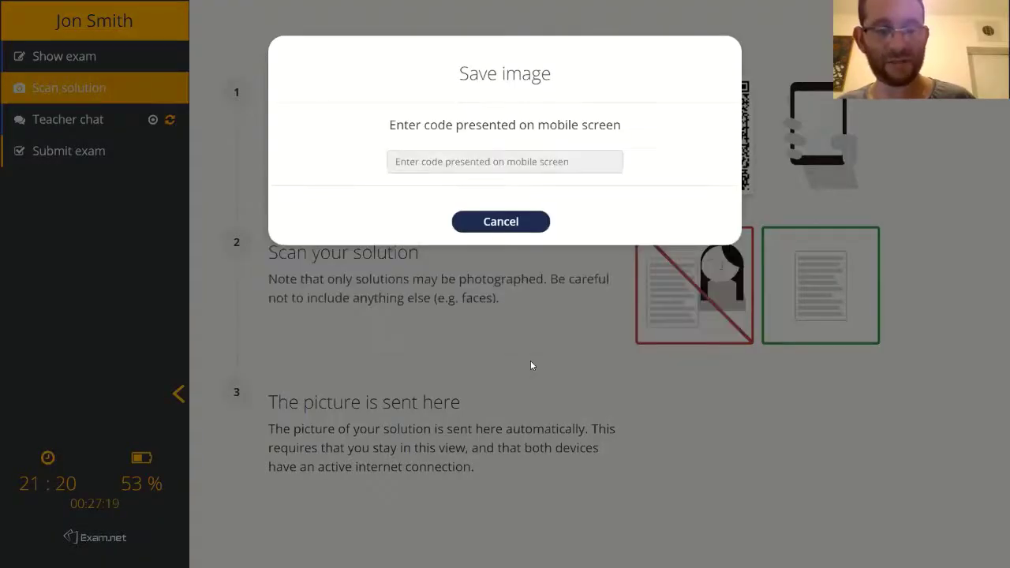
pyautogui.click(533, 166)
pyautogui.write('85')
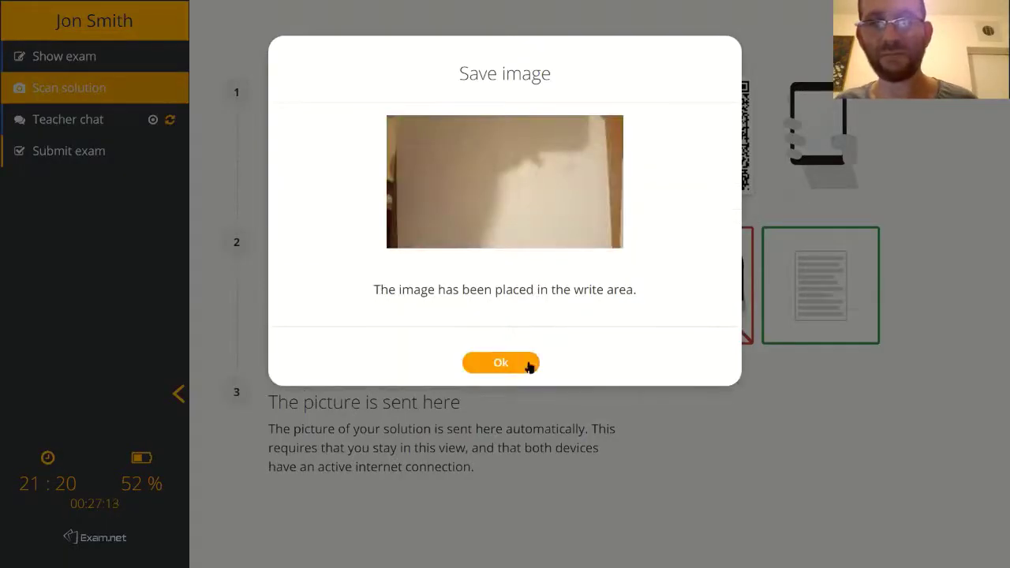
pyautogui.click(526, 364)
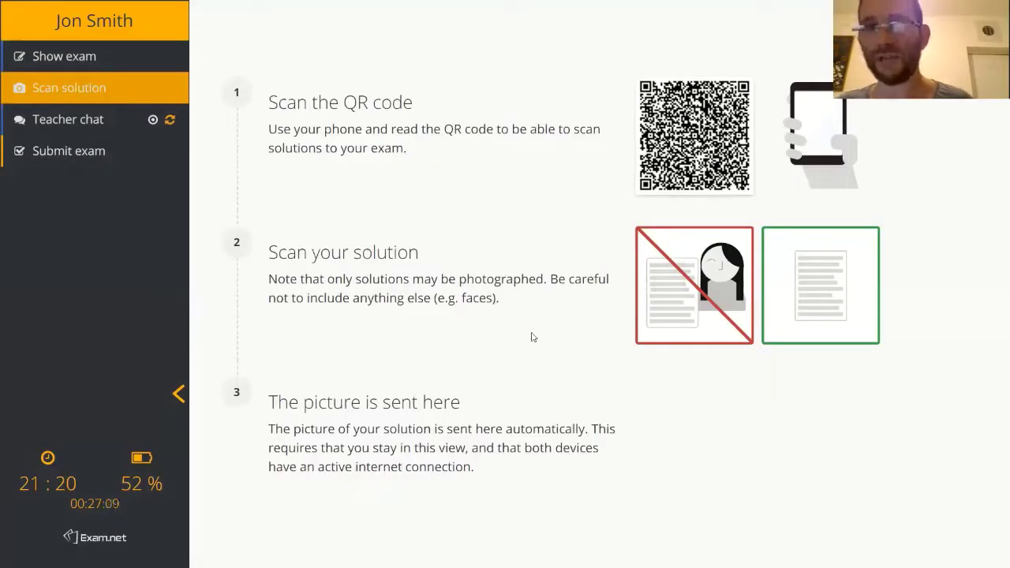
# Step: Submit the finished exam and confirm the submission in the dialog
pyautogui.click(87, 120)
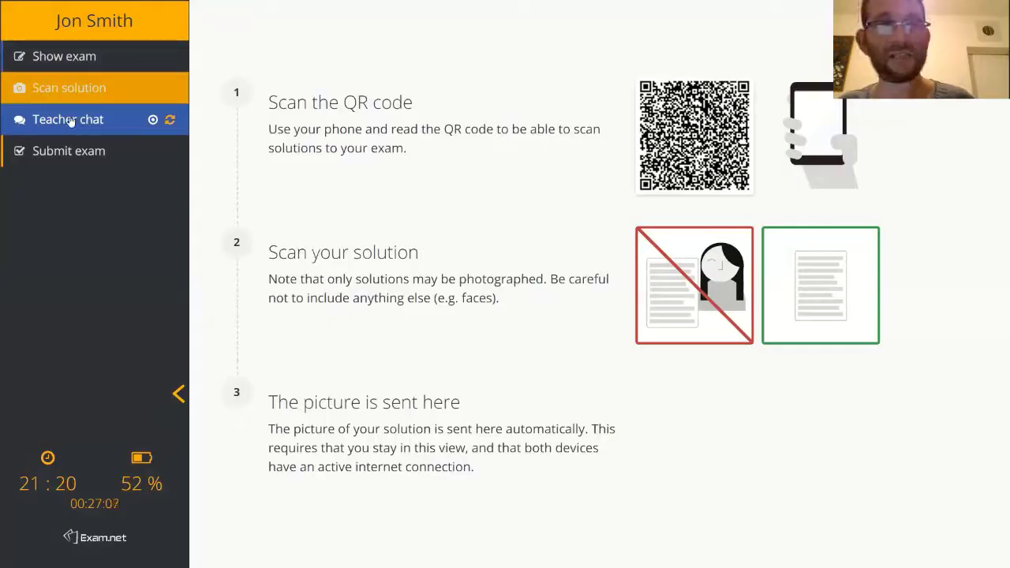
pyautogui.click(84, 150)
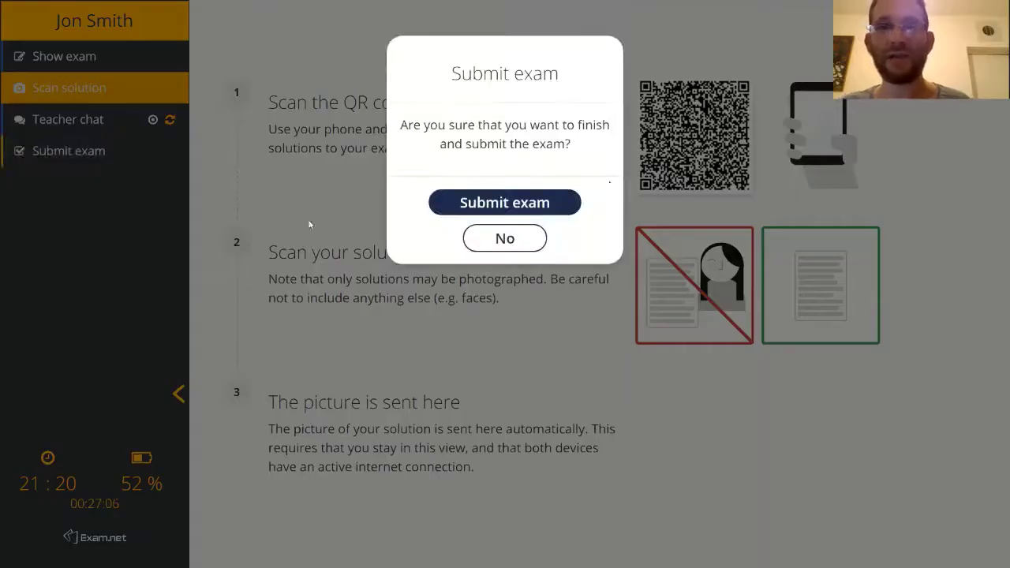
pyautogui.click(465, 207)
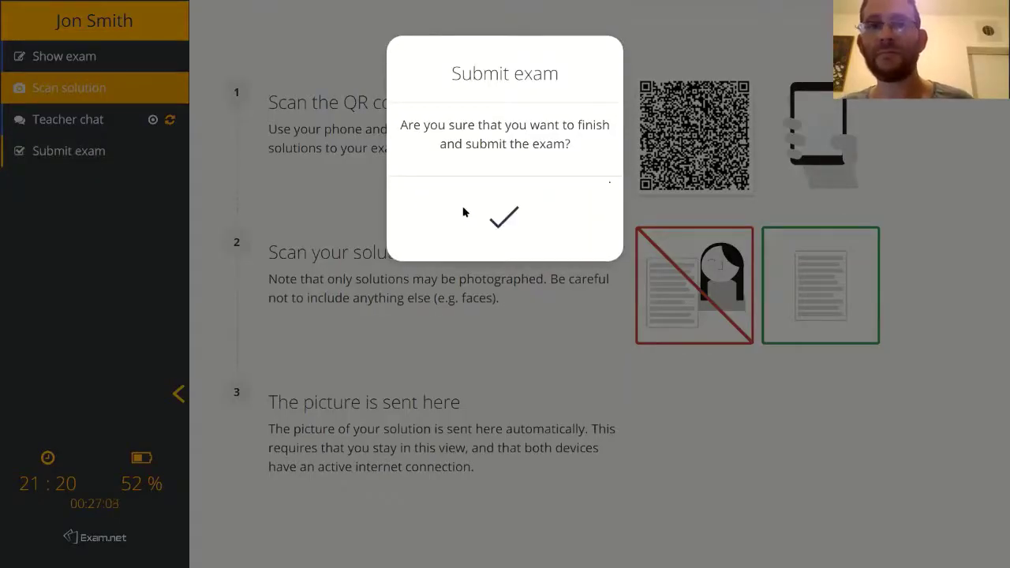